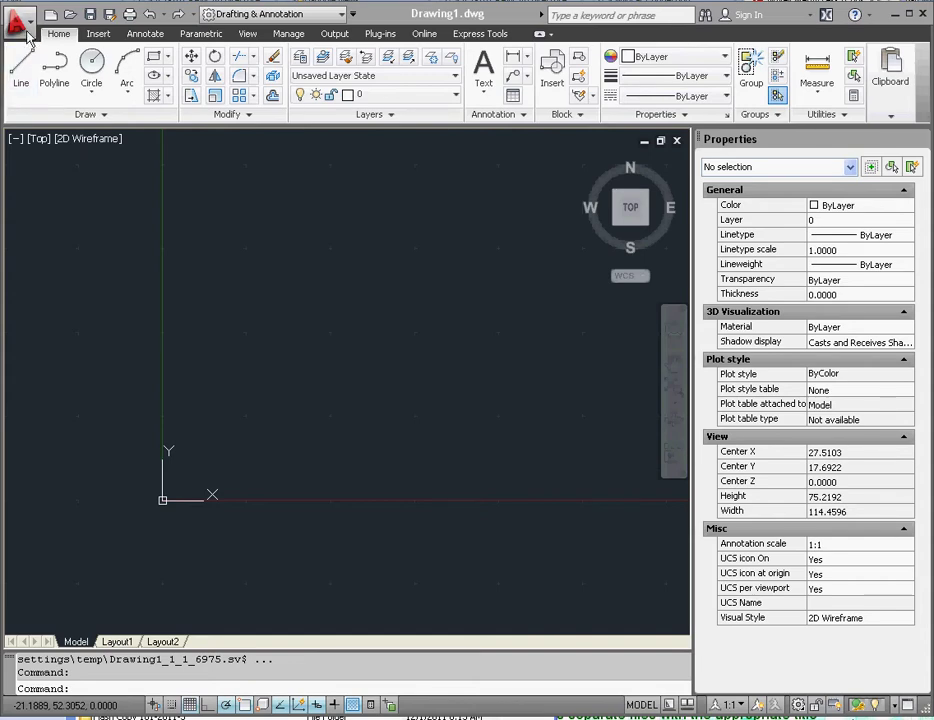
Step: Start a new drawing from the Application menu to open the Select template dialog
click(18, 25)
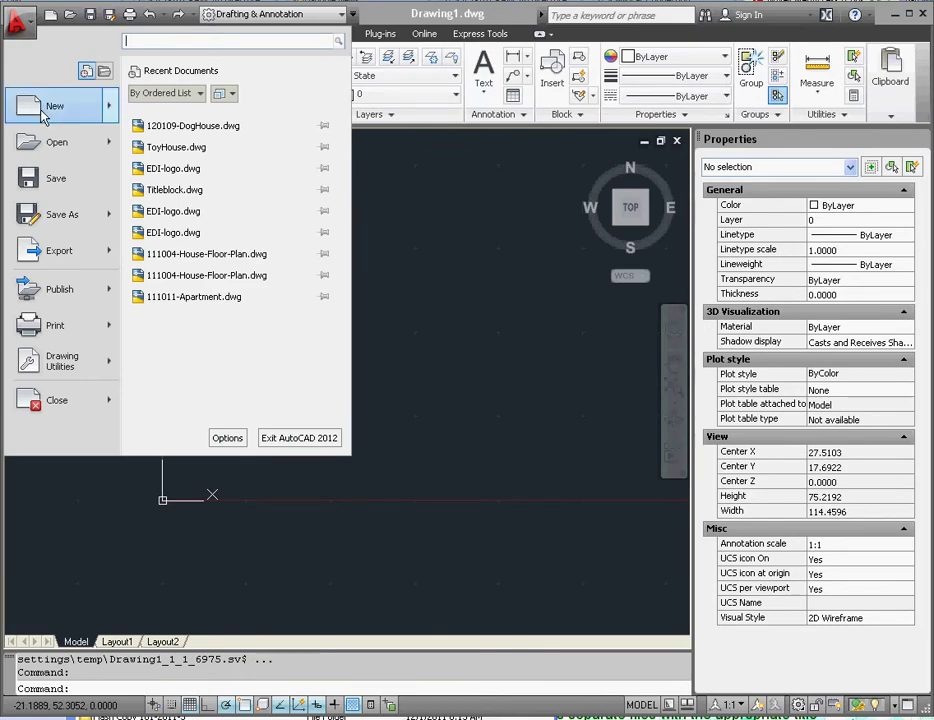
mouse_move(43, 115)
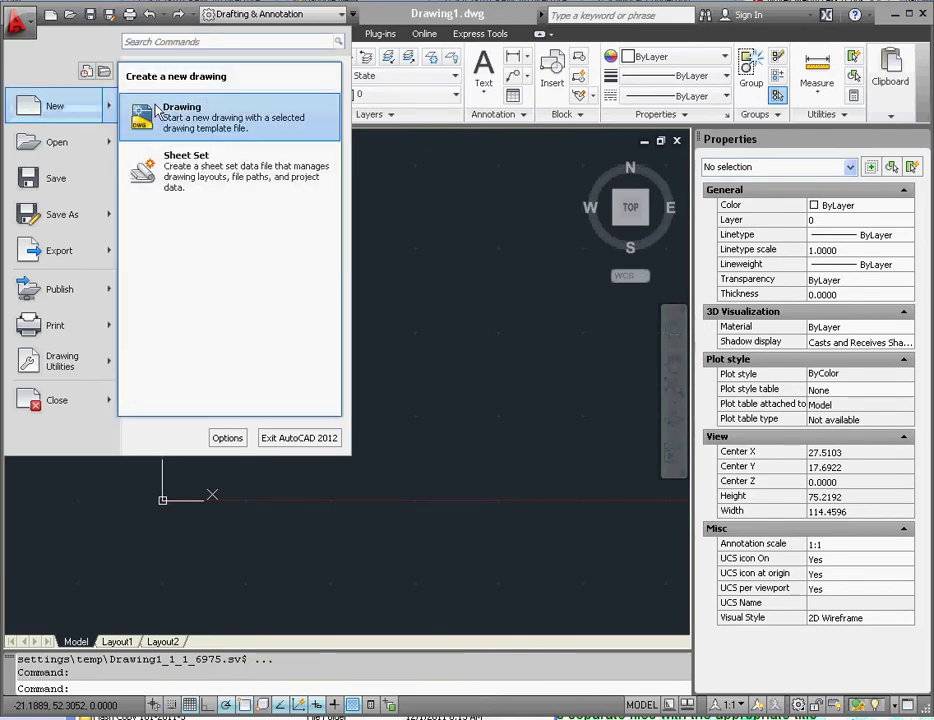
click(183, 115)
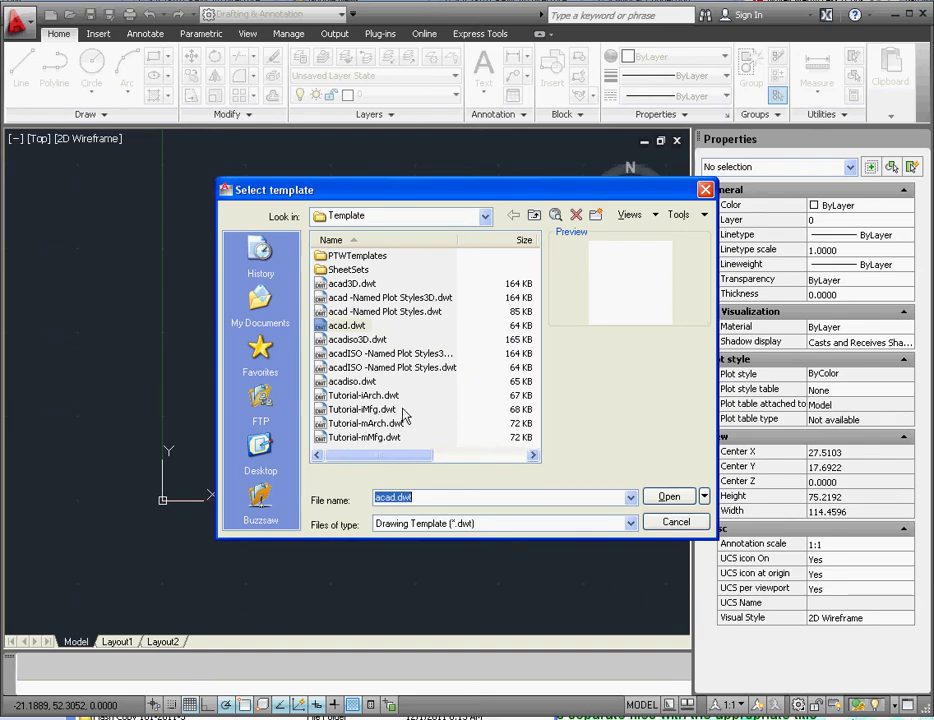
Step: Select Tutorial-iArch.dwt in the template list
click(361, 397)
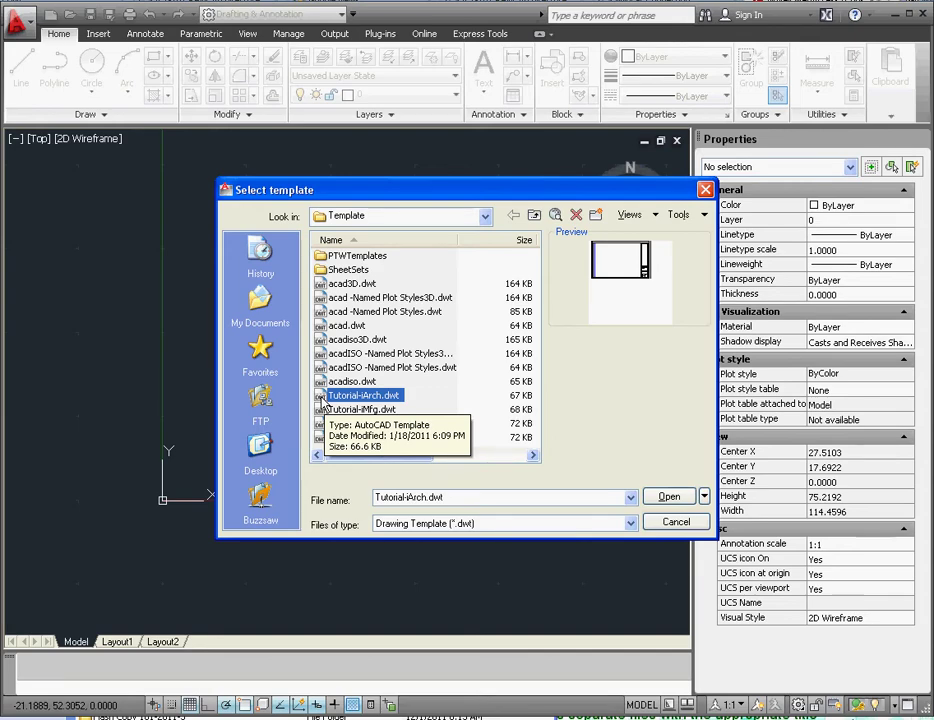
Step: Open Drawing2 from Tutorial-iArch.dwt and zoom around the D-Size Layout architectural title block
click(669, 500)
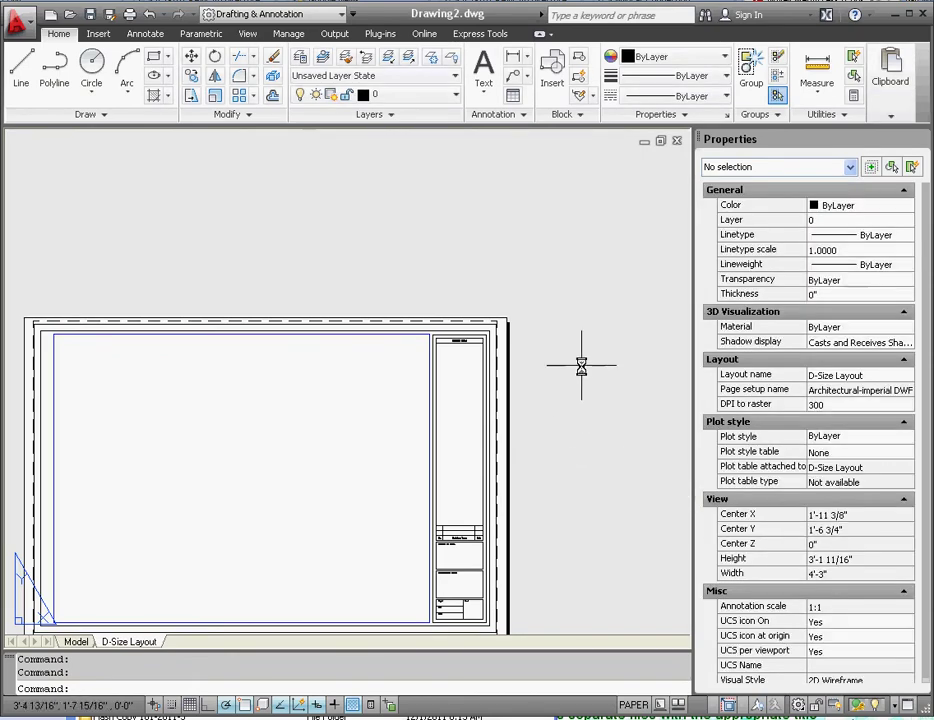
scroll(502, 471, down, 4)
scroll(557, 417, up, 5)
scroll(614, 408, down, 3)
scroll(410, 440, up, 2)
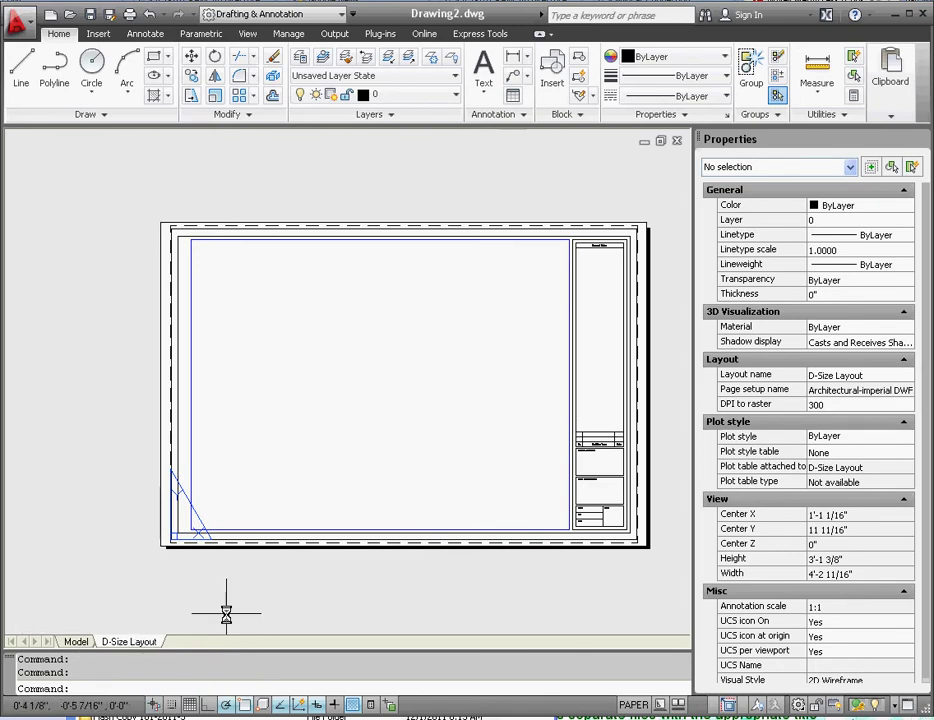
scroll(298, 563, down, 3)
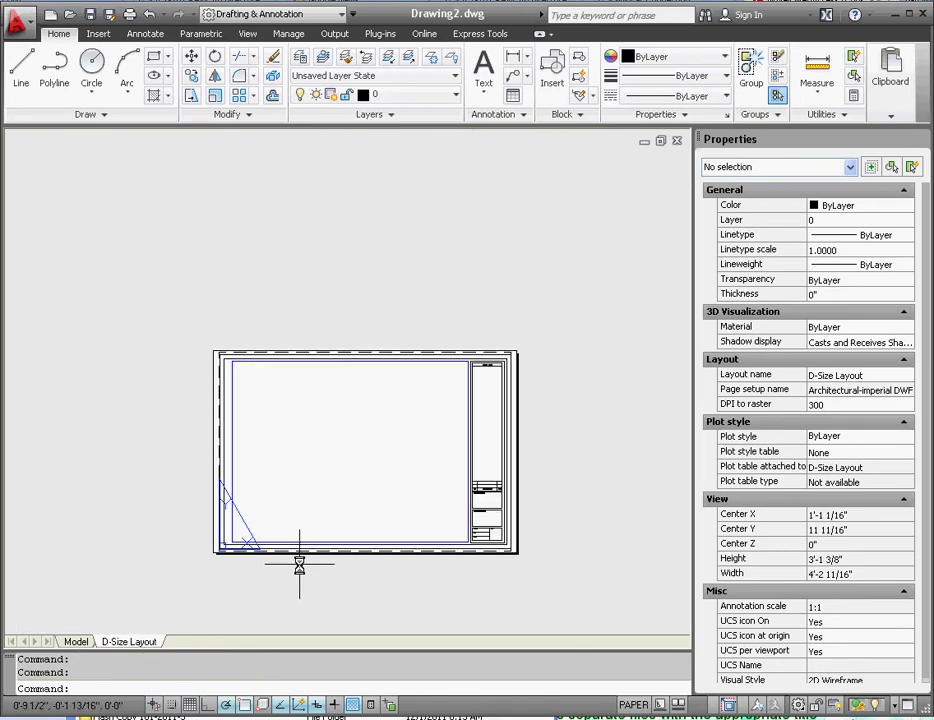
scroll(450, 492, up, 2)
scroll(520, 291, down, 1)
scroll(530, 300, up, 3)
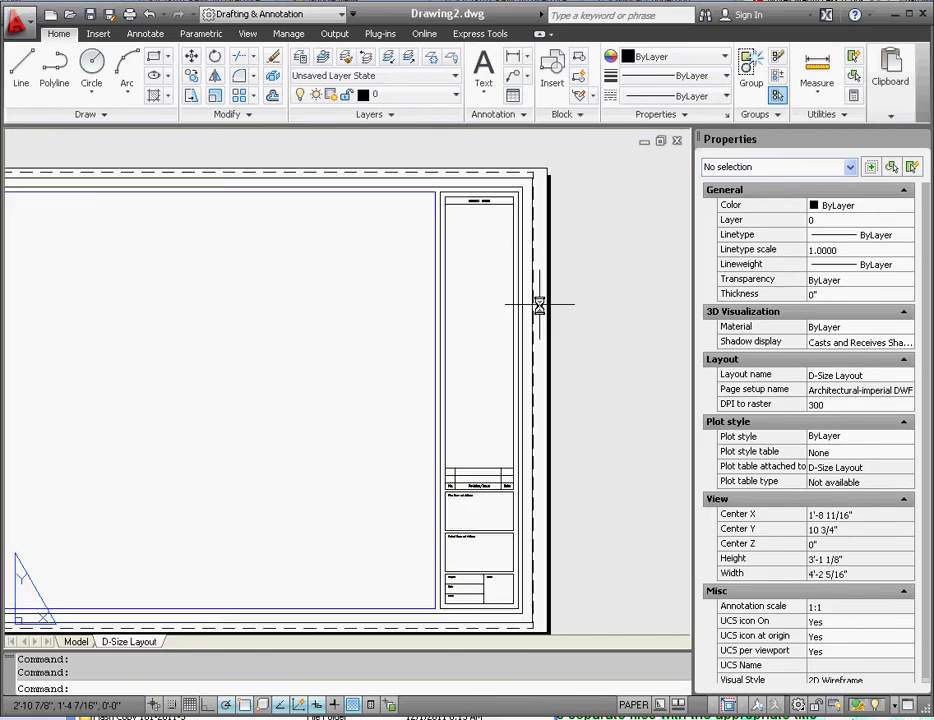
scroll(511, 304, down, 5)
scroll(505, 302, up, 3)
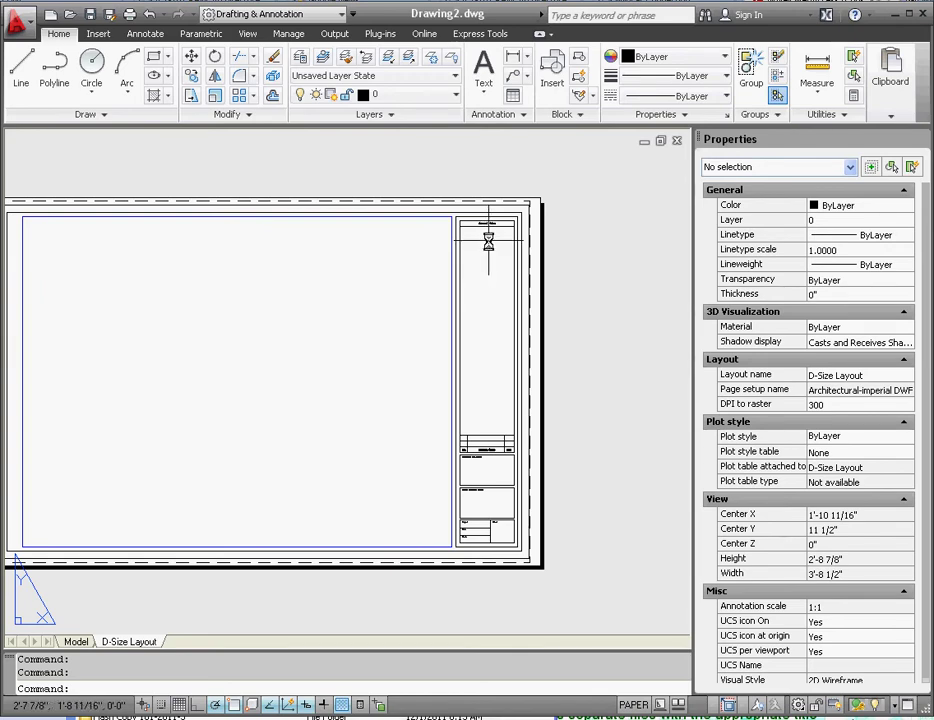
scroll(487, 245, up, 2)
scroll(488, 240, down, 2)
scroll(487, 242, up, 2)
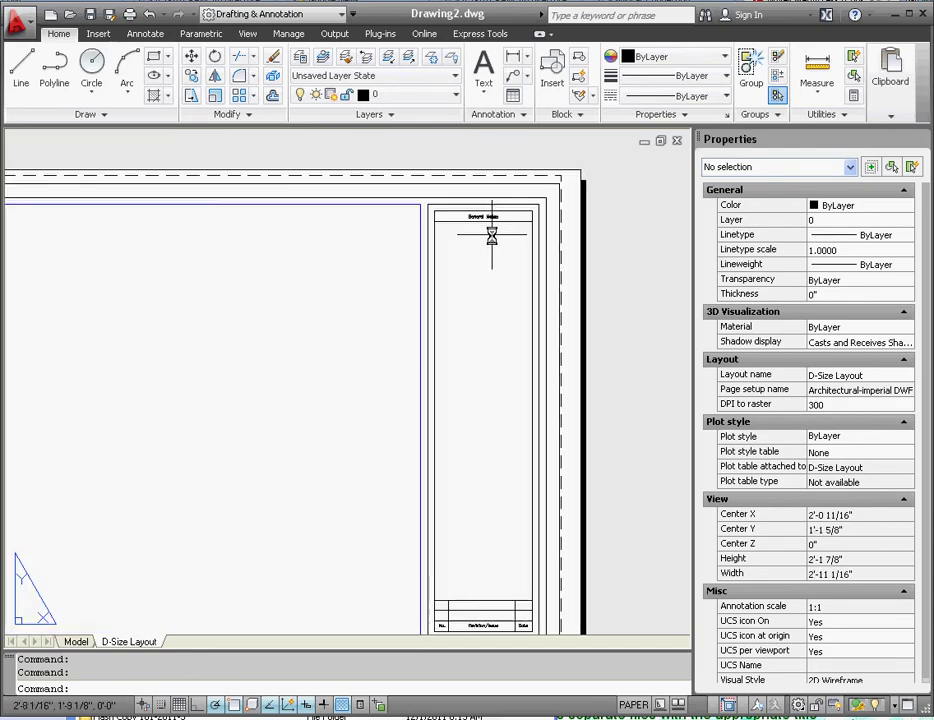
scroll(466, 256, down, 1)
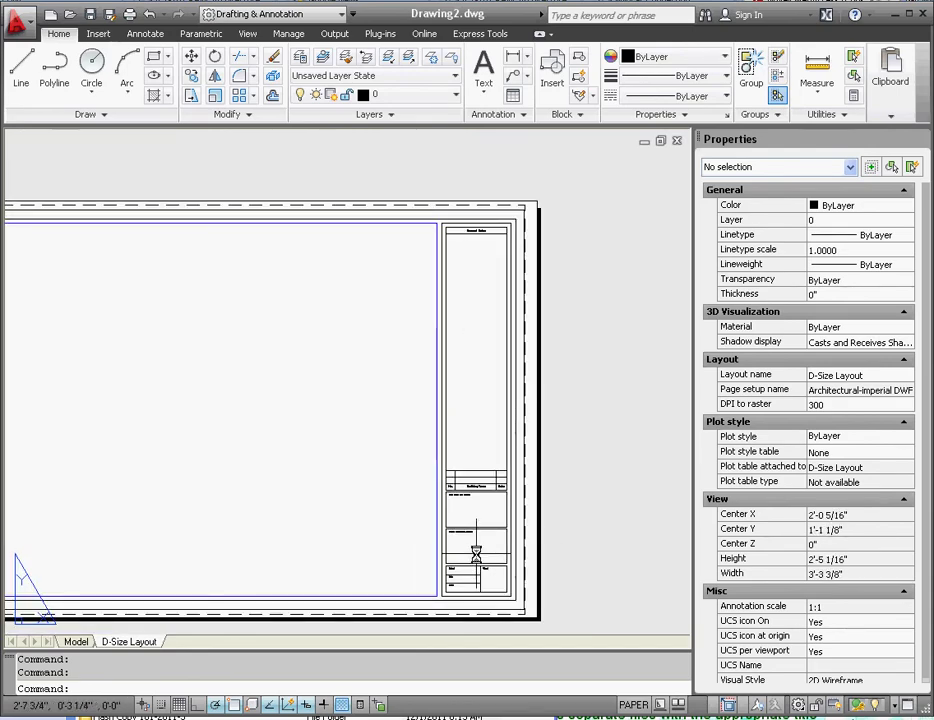
scroll(450, 510, up, 2)
scroll(440, 475, down, 1)
scroll(469, 486, up, 4)
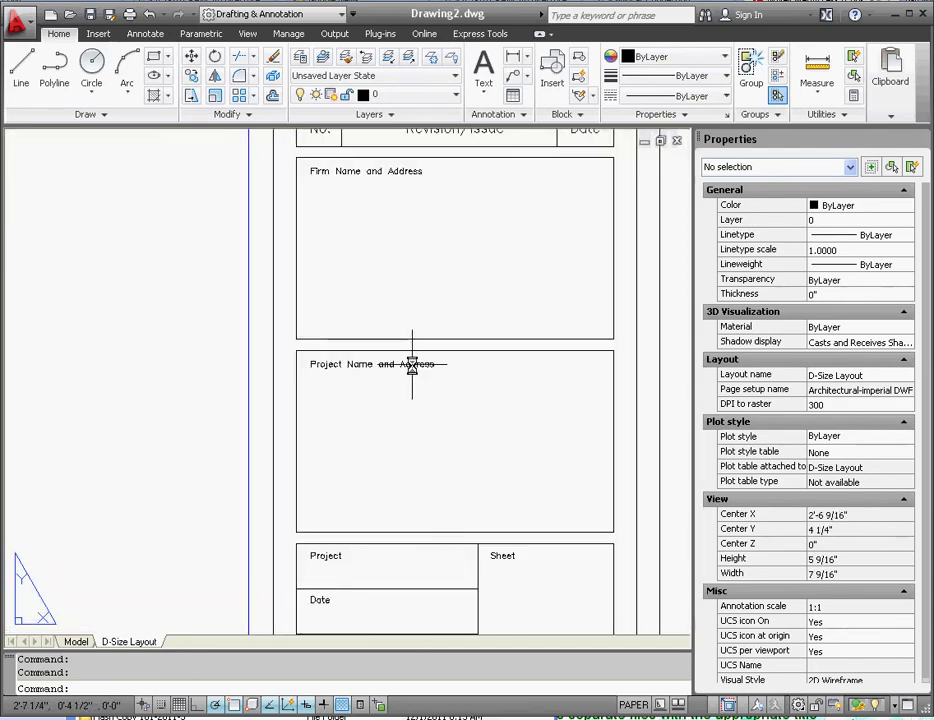
scroll(430, 480, down, 1)
scroll(436, 470, up, 1)
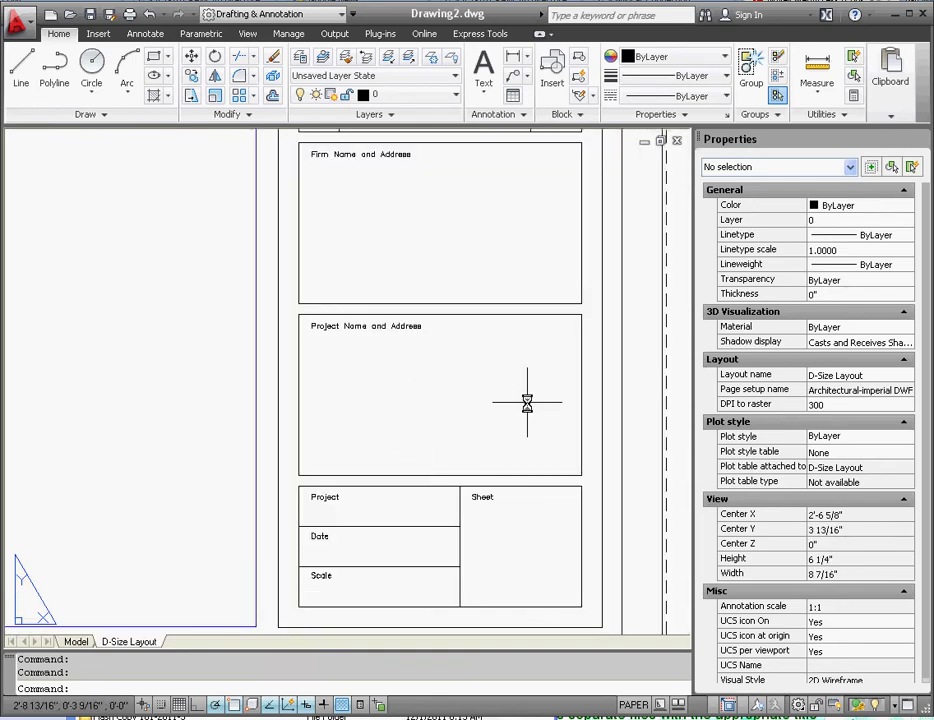
scroll(530, 402, down, 5)
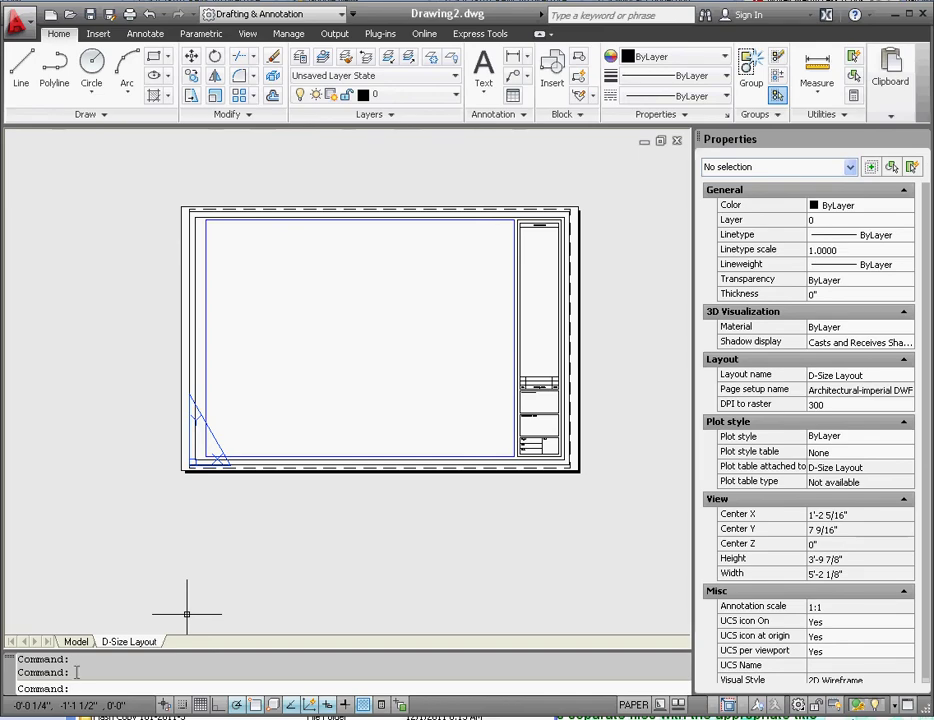
Step: Switch Drawing2 to the Model tab, zoom the view, and leave the grid turned off
click(76, 641)
scroll(371, 462, down, 4)
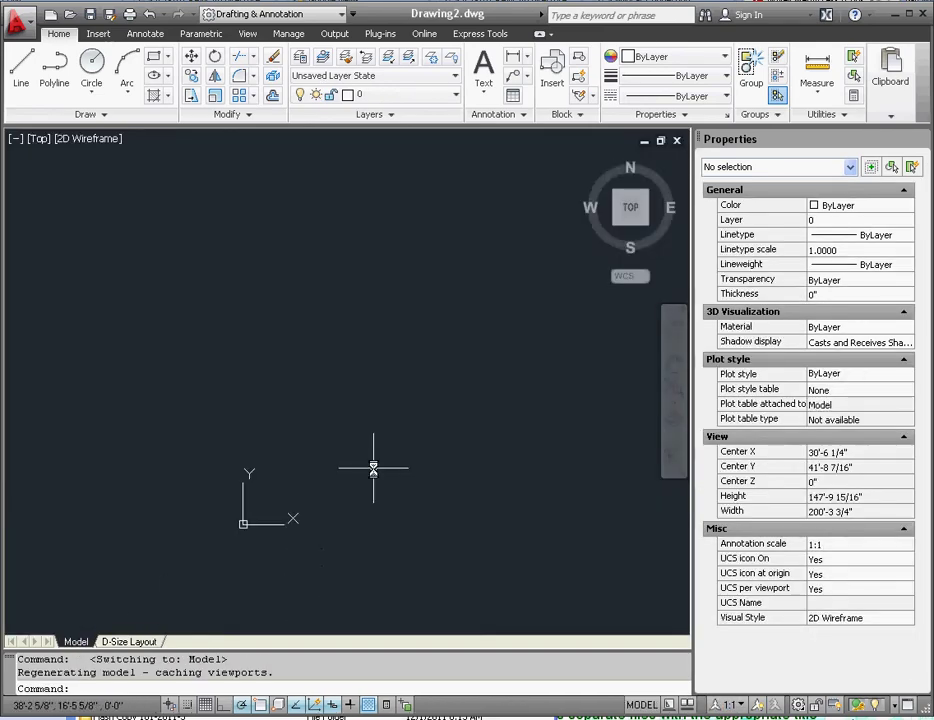
scroll(367, 431, up, 3)
scroll(318, 425, down, 5)
scroll(400, 427, up, 3)
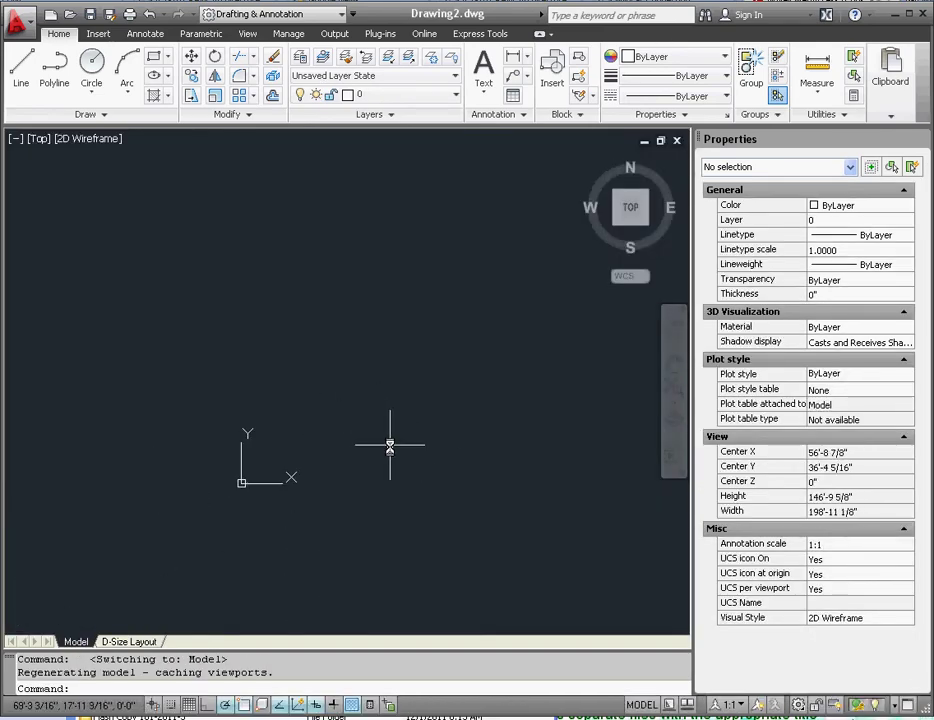
scroll(396, 359, down, 3)
scroll(329, 314, up, 4)
scroll(329, 314, down, 2)
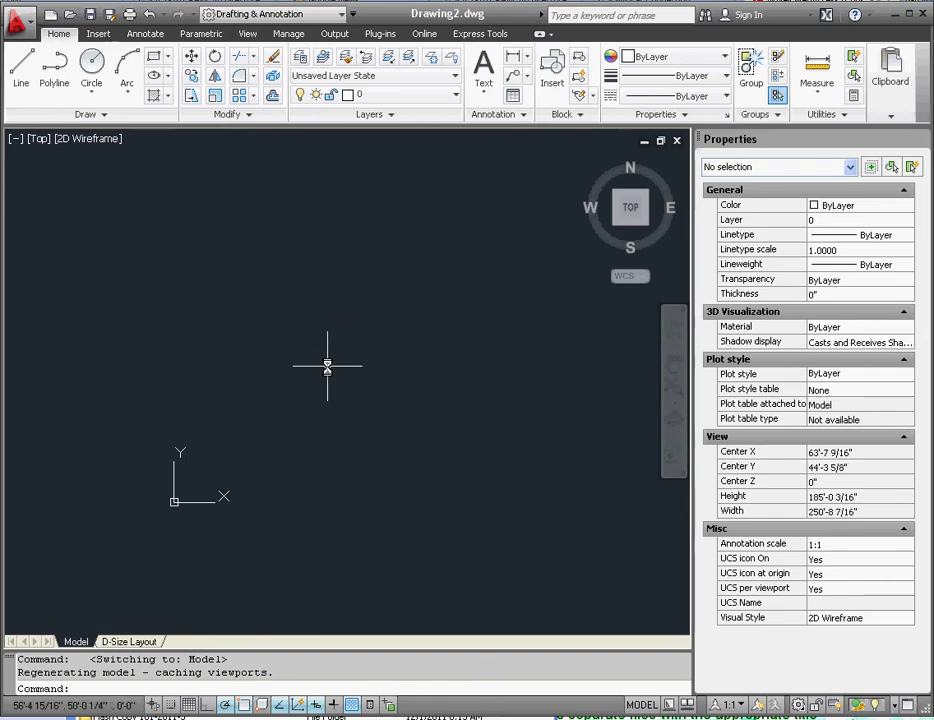
click(189, 706)
click(189, 706)
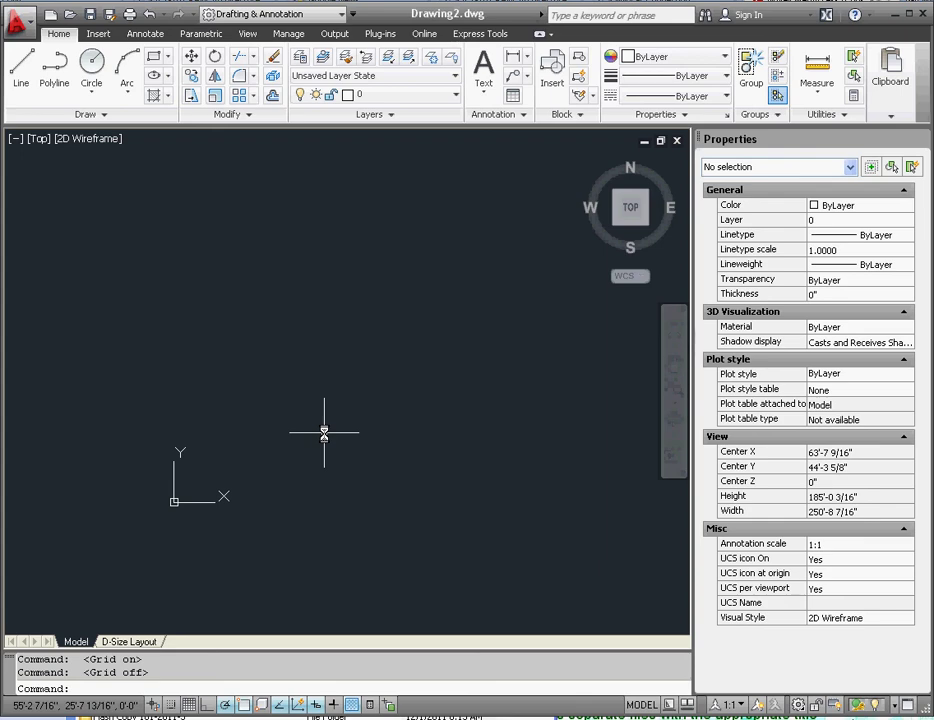
scroll(300, 390, up, 5)
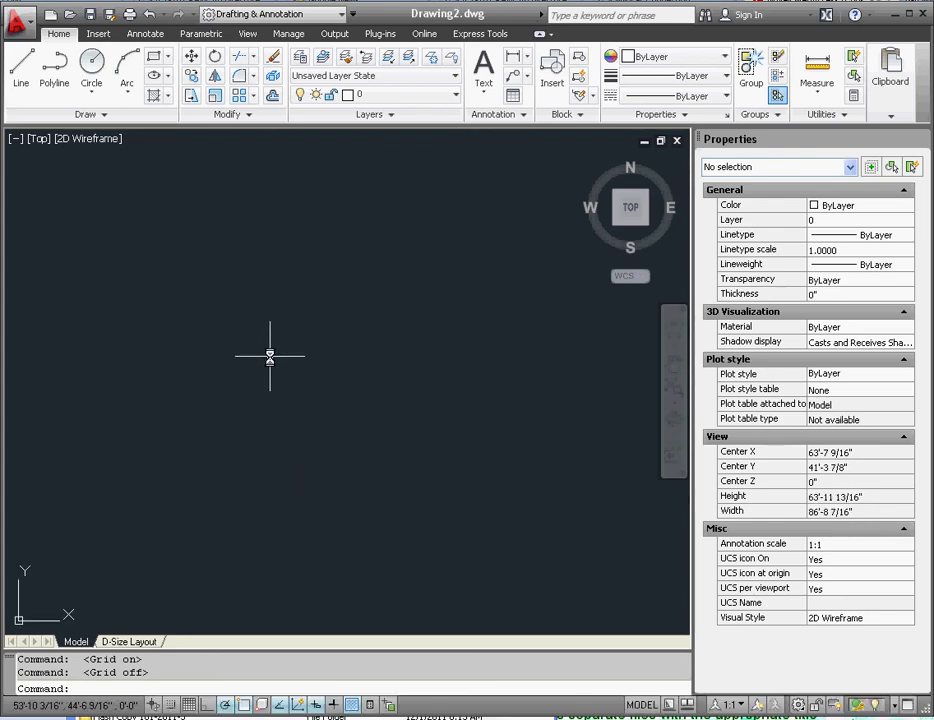